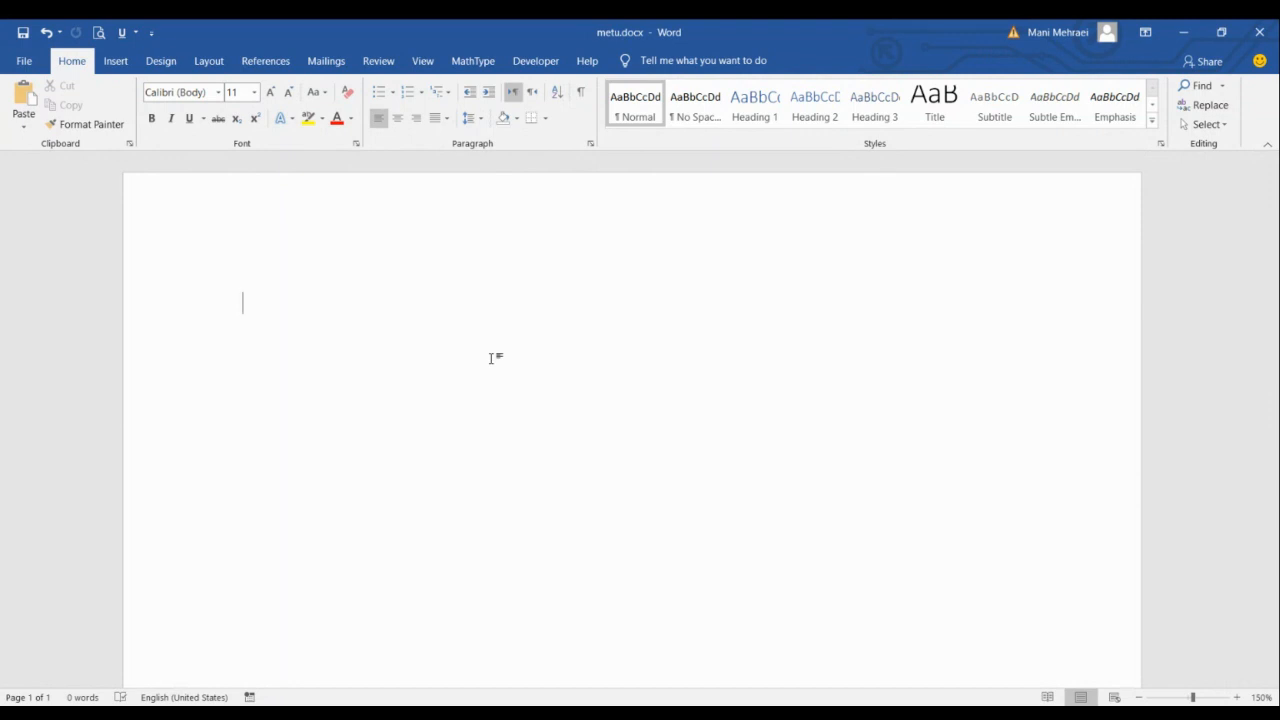
# Enter the title "METU Eng. Programs" in the blank document and apply the Heading 1 style to it.
pyautogui.write('M')
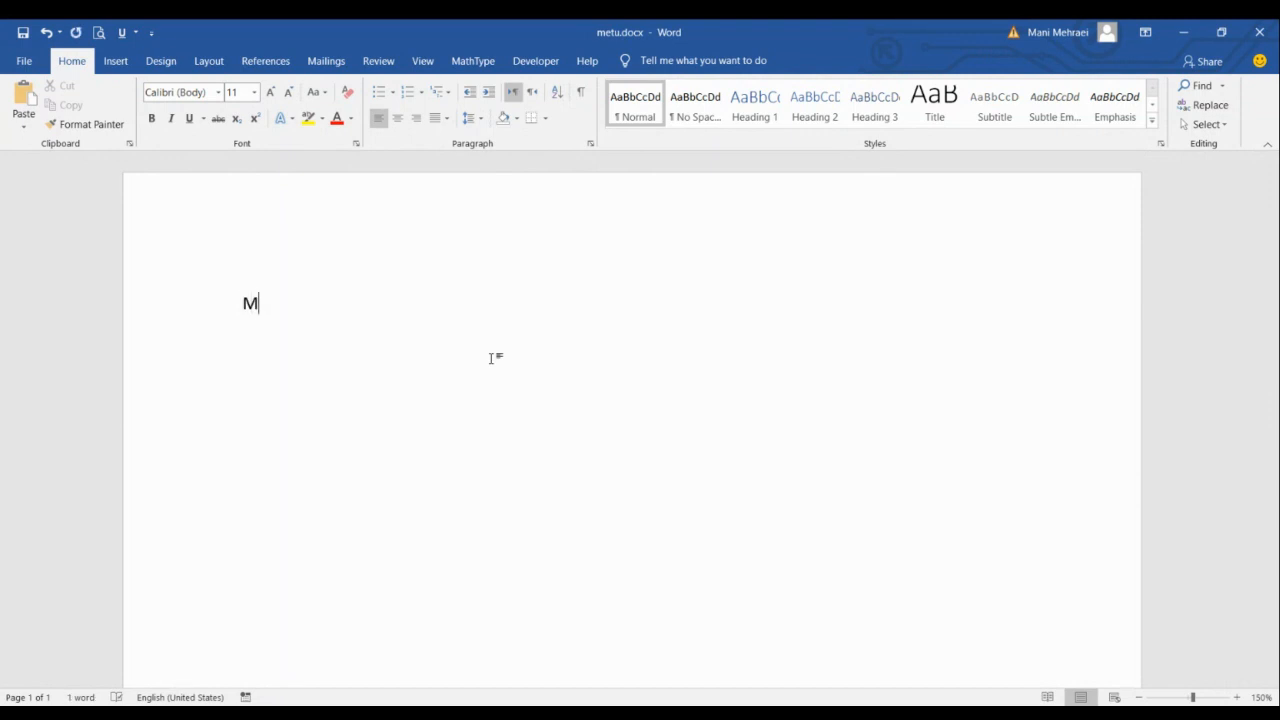
pyautogui.write('ETU Eng.')
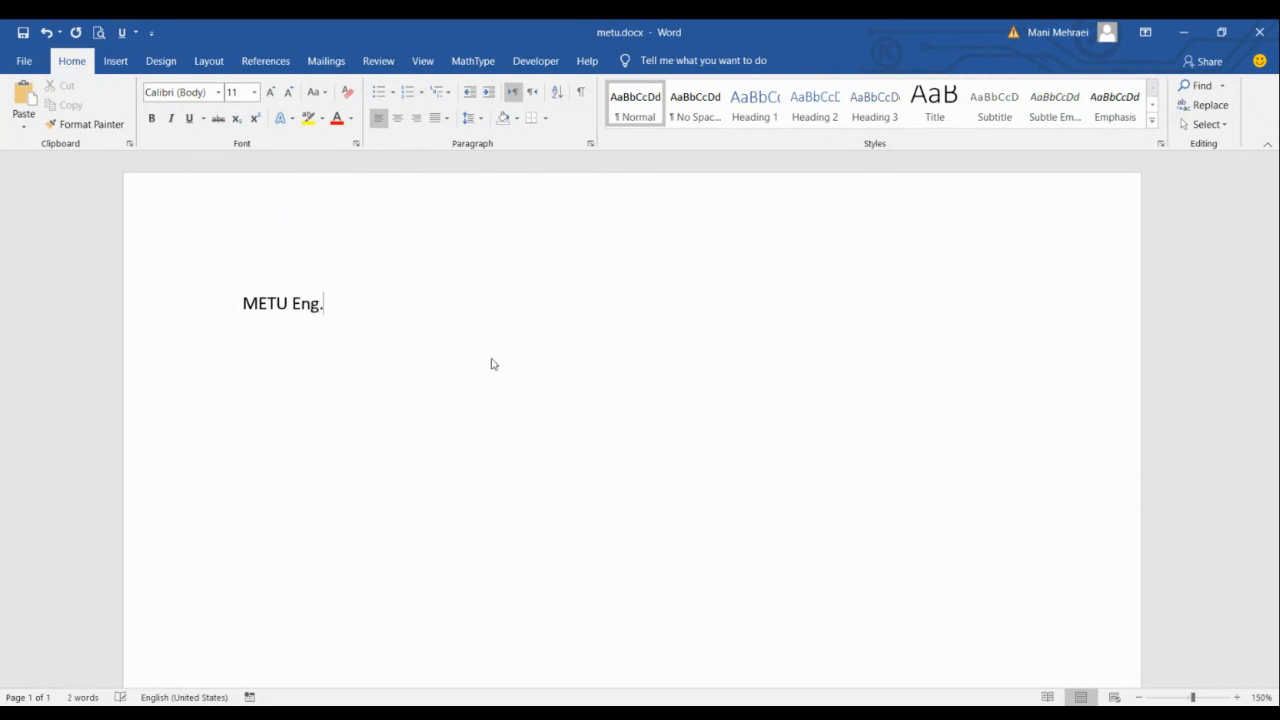
pyautogui.write(' Programs')
pyautogui.tripleClick(385, 303)
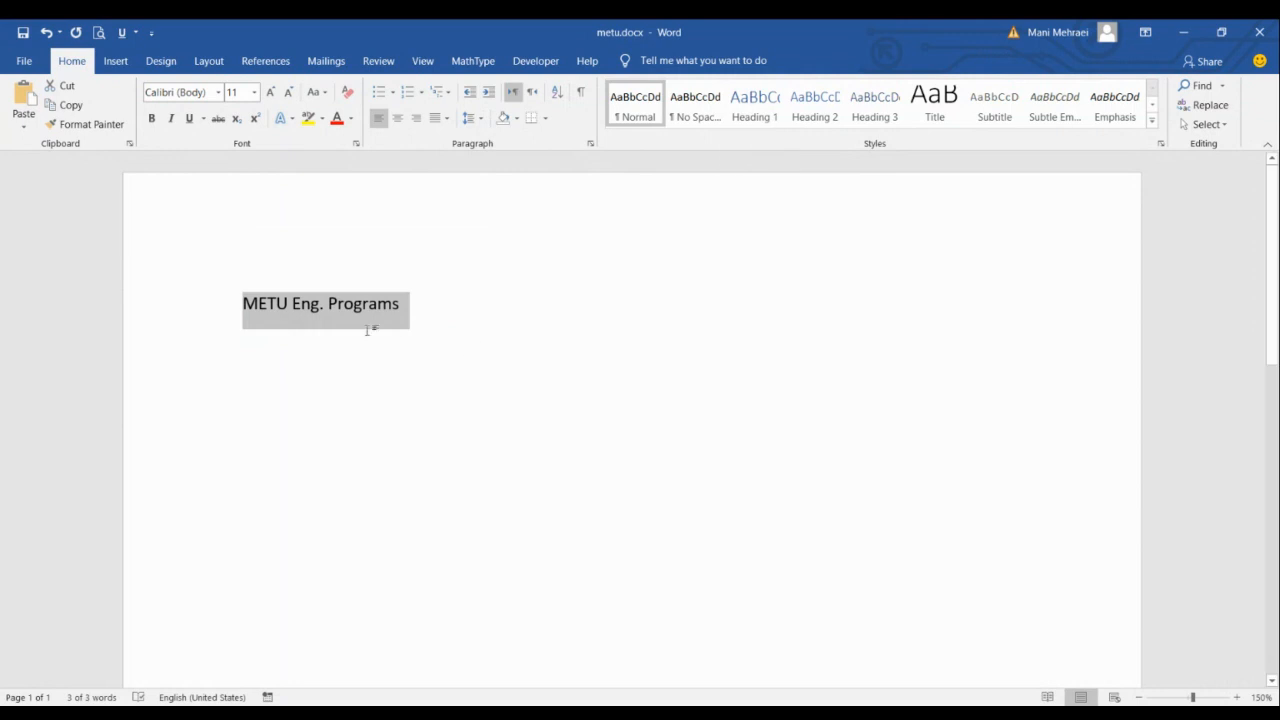
pyautogui.click(754, 110)
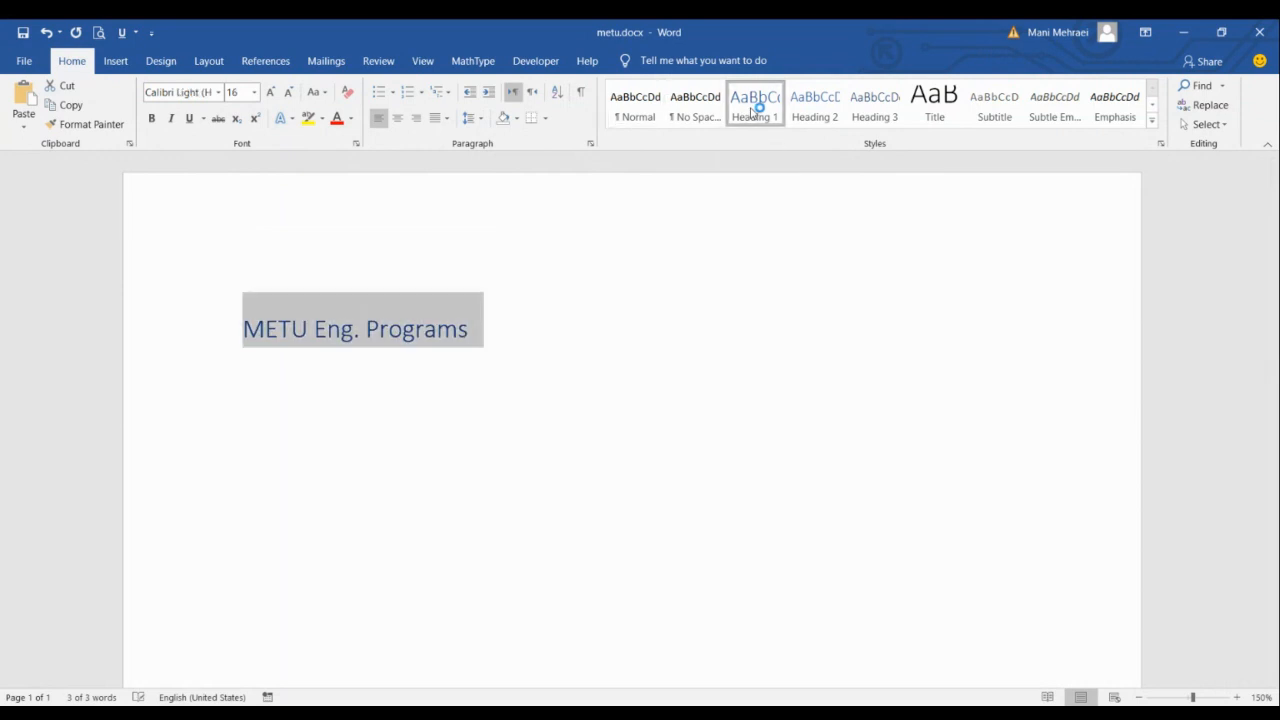
# Add the lines "Computer" and "Civil" as separate paragraphs below the METU Eng. Programs heading.
pyautogui.click(500, 332)
pyautogui.press('Return')
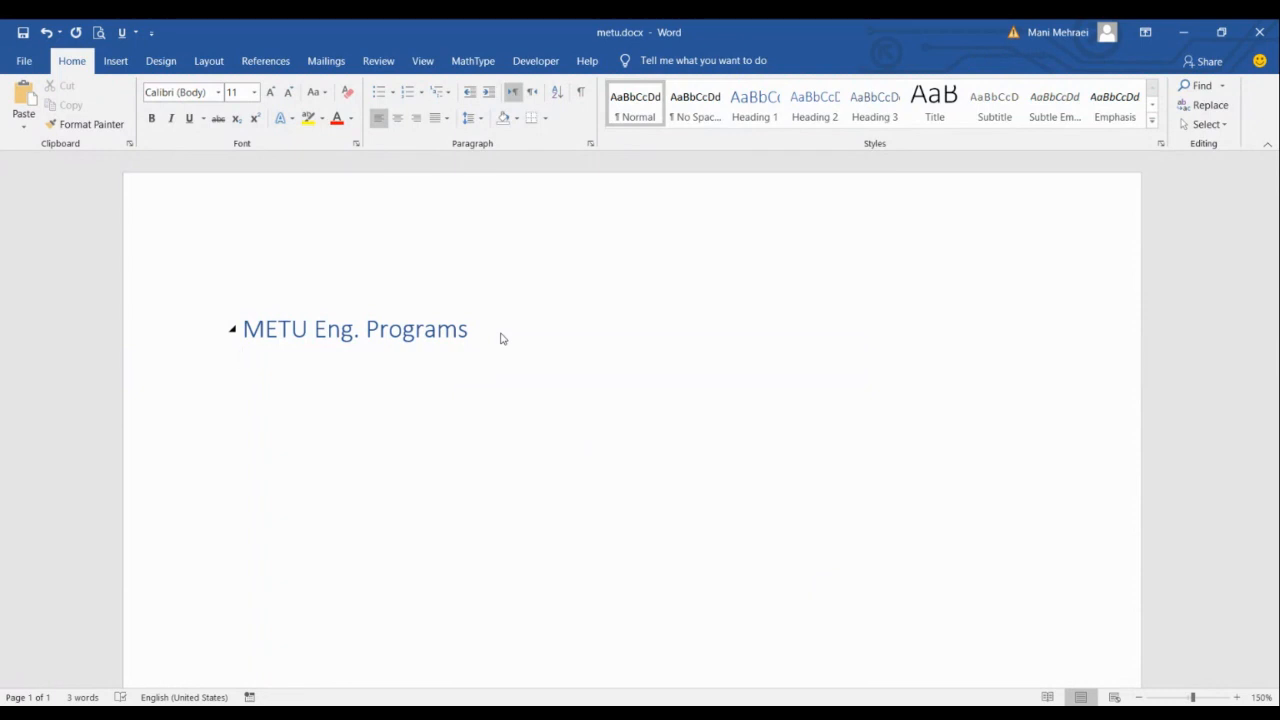
pyautogui.write('computer')
pyautogui.press('Return')
pyautogui.write('Civ')
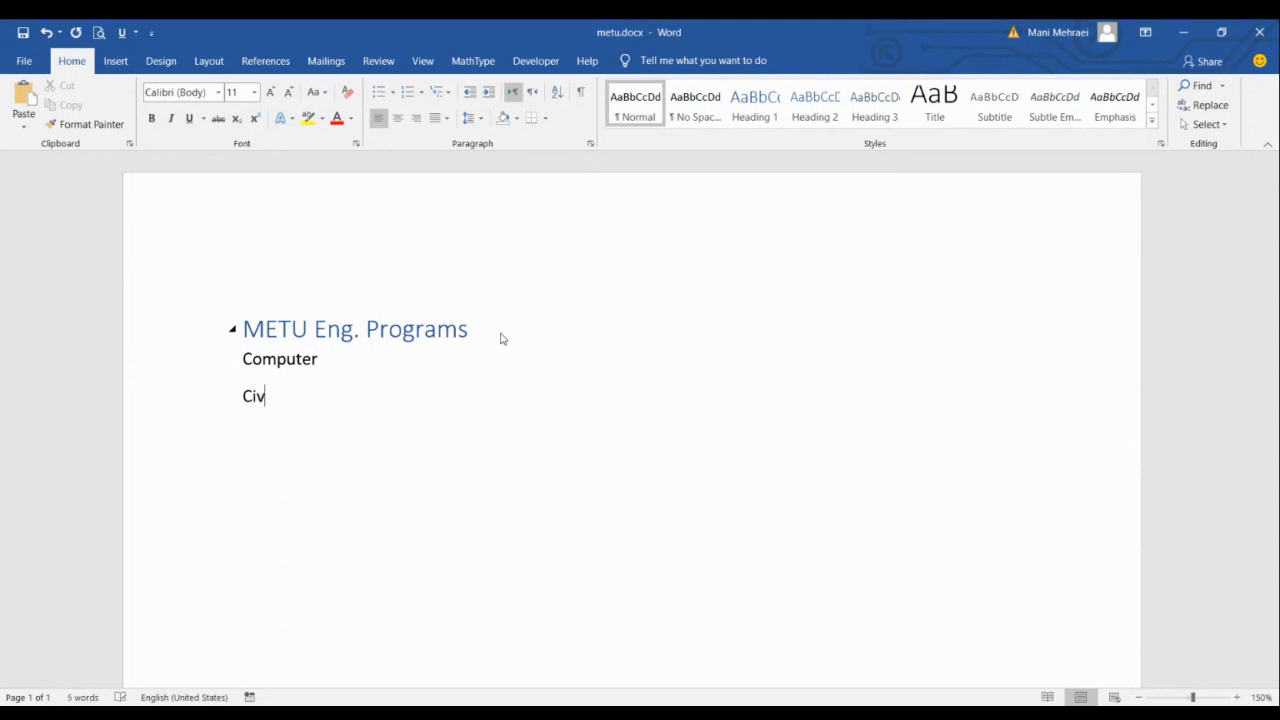
pyautogui.write('il')
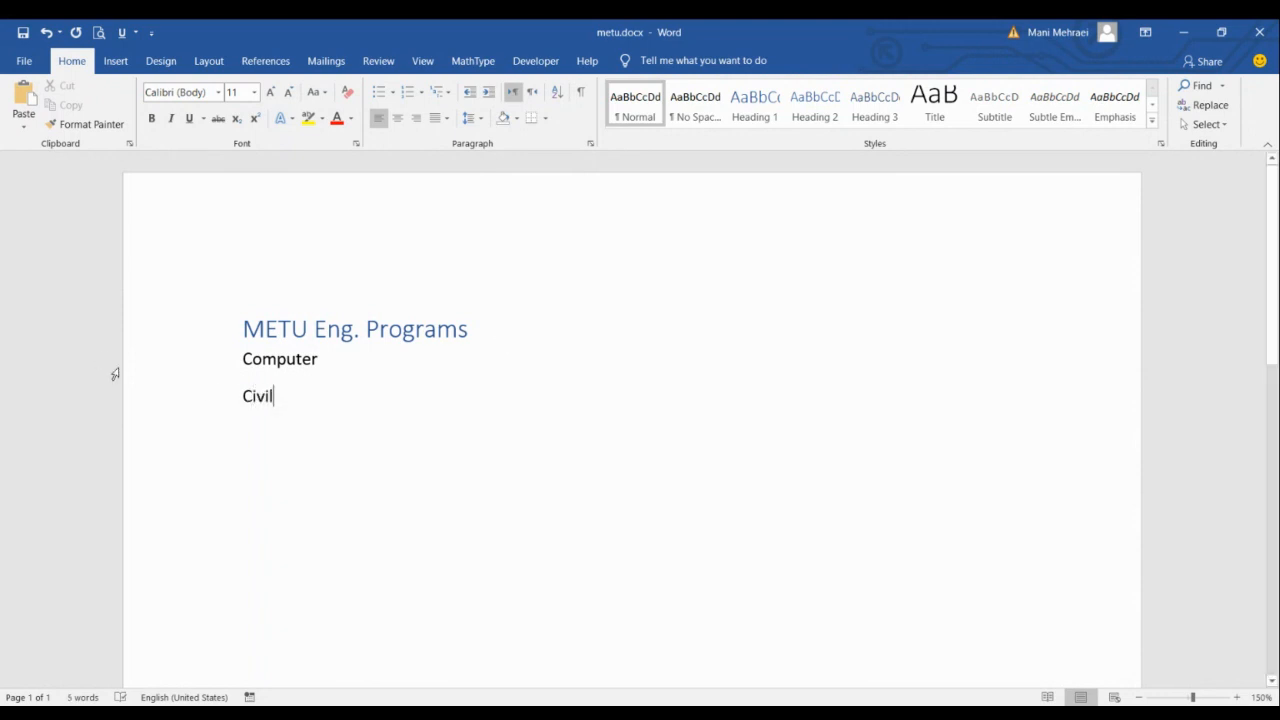
# Apply the Heading 2 style to both the Computer and Civil lines.
pyautogui.moveTo(332, 362); pyautogui.dragTo(241, 362)
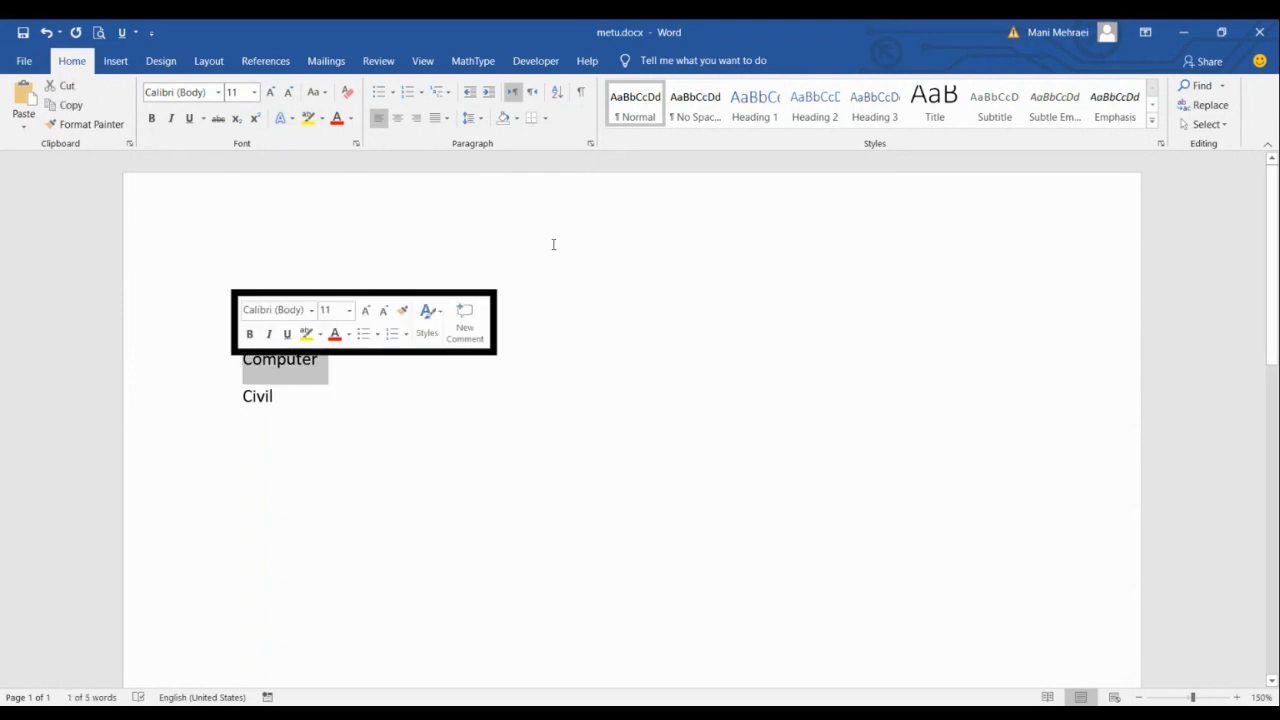
pyautogui.click(806, 110)
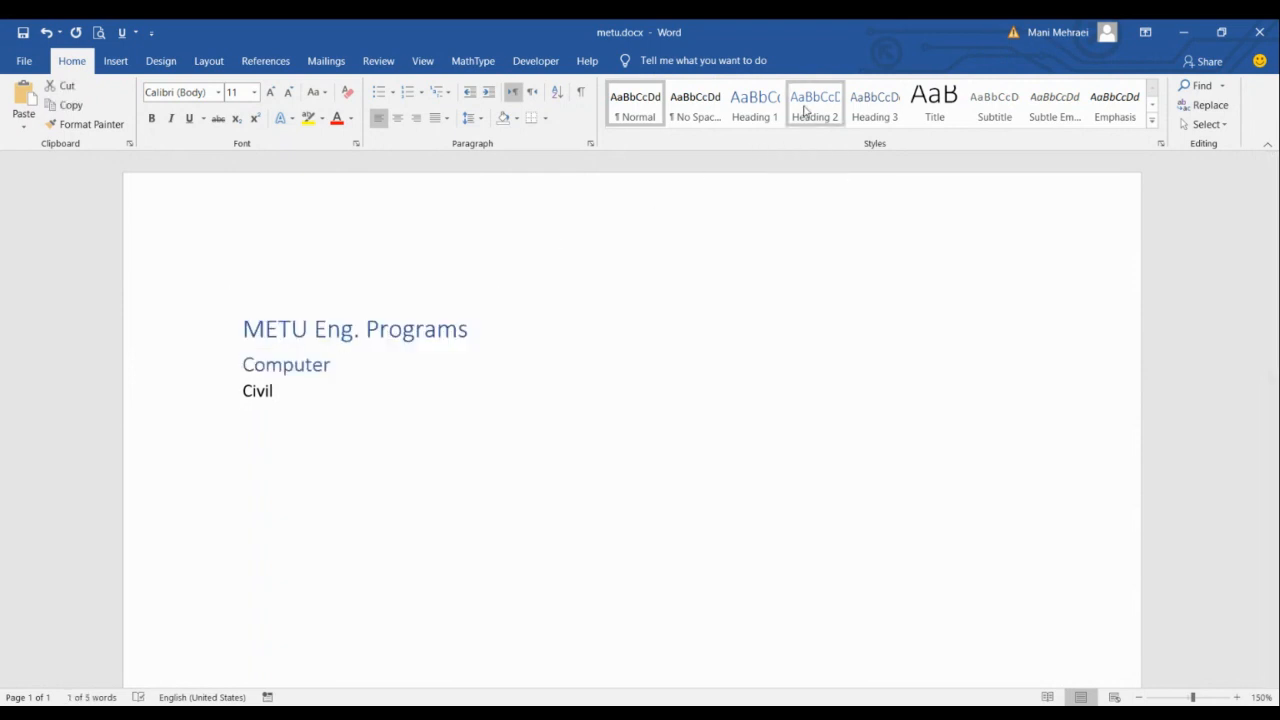
pyautogui.click(212, 390)
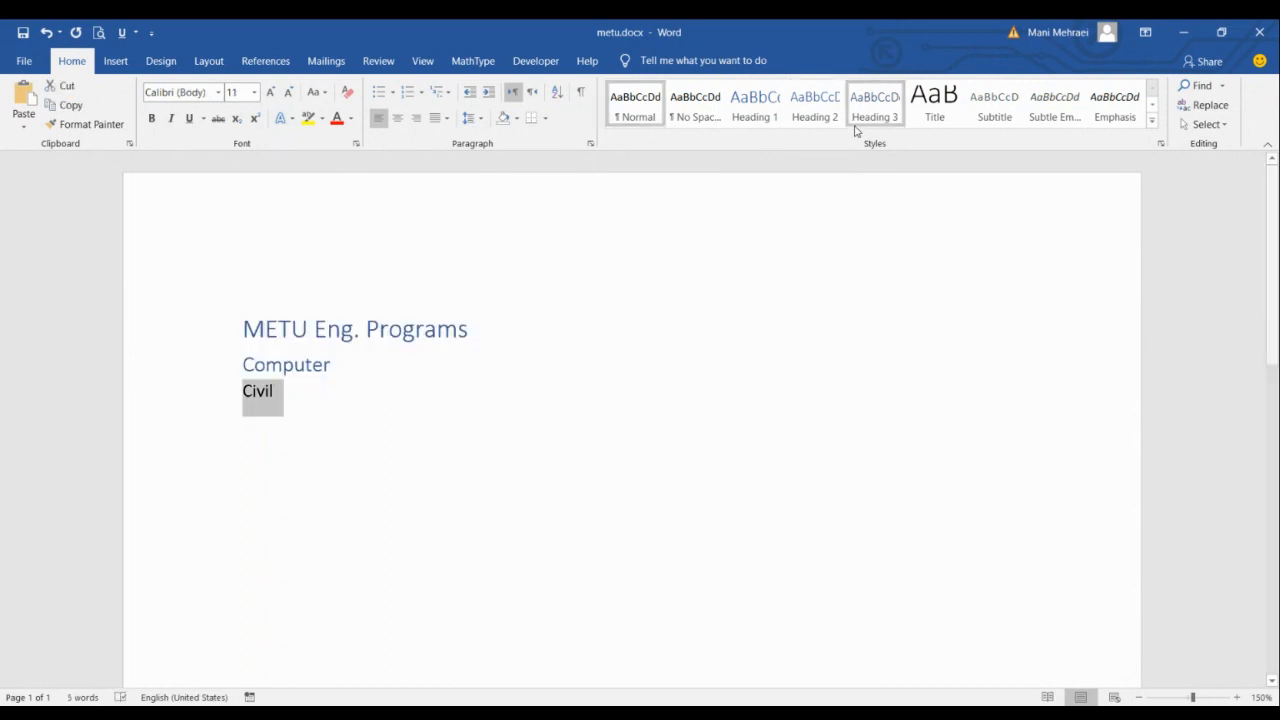
pyautogui.click(812, 118)
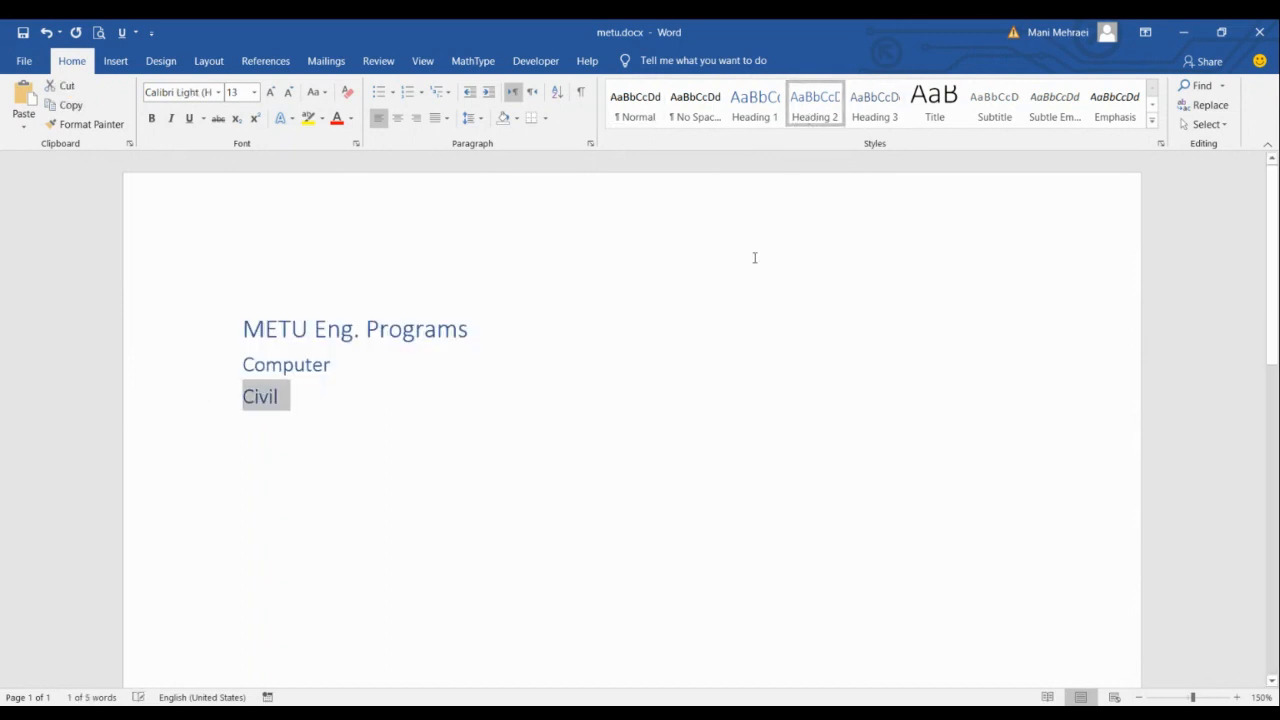
pyautogui.click(540, 424)
# Switch the document to Outline view and check the outline levels of the METU Eng. Programs, Computer and Civil headings.
pyautogui.moveTo(503, 324)
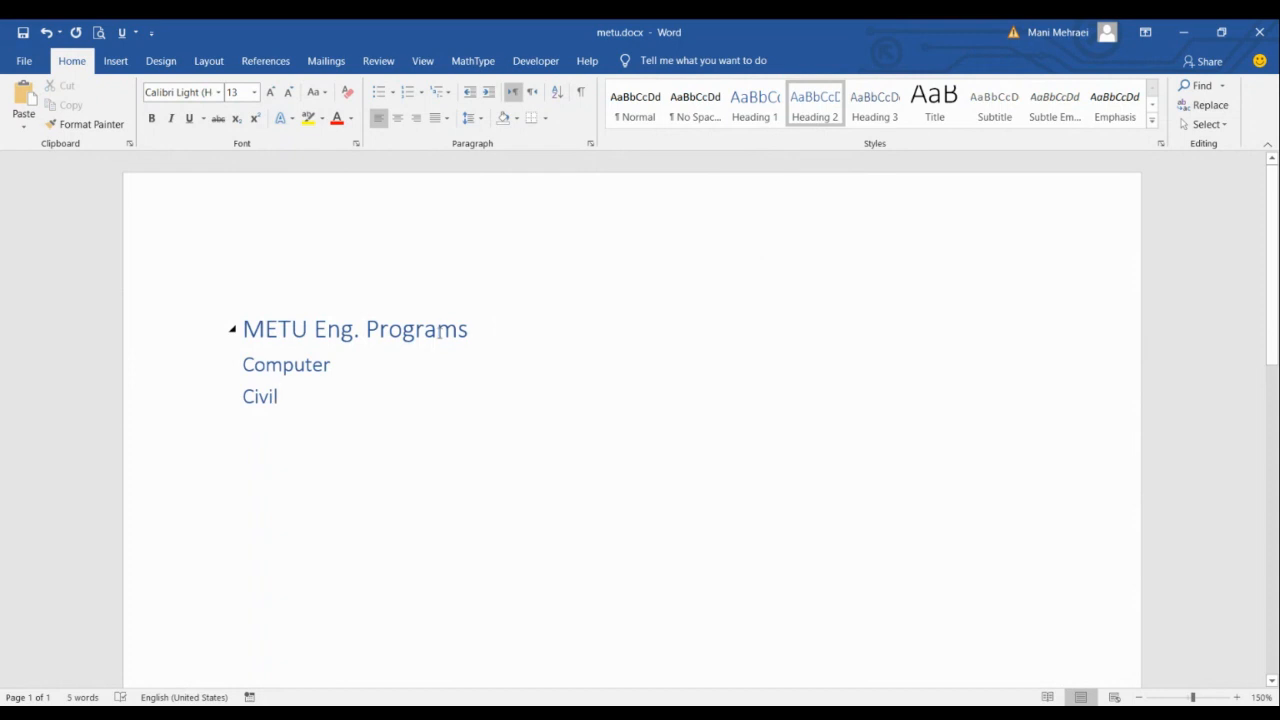
pyautogui.click(422, 62)
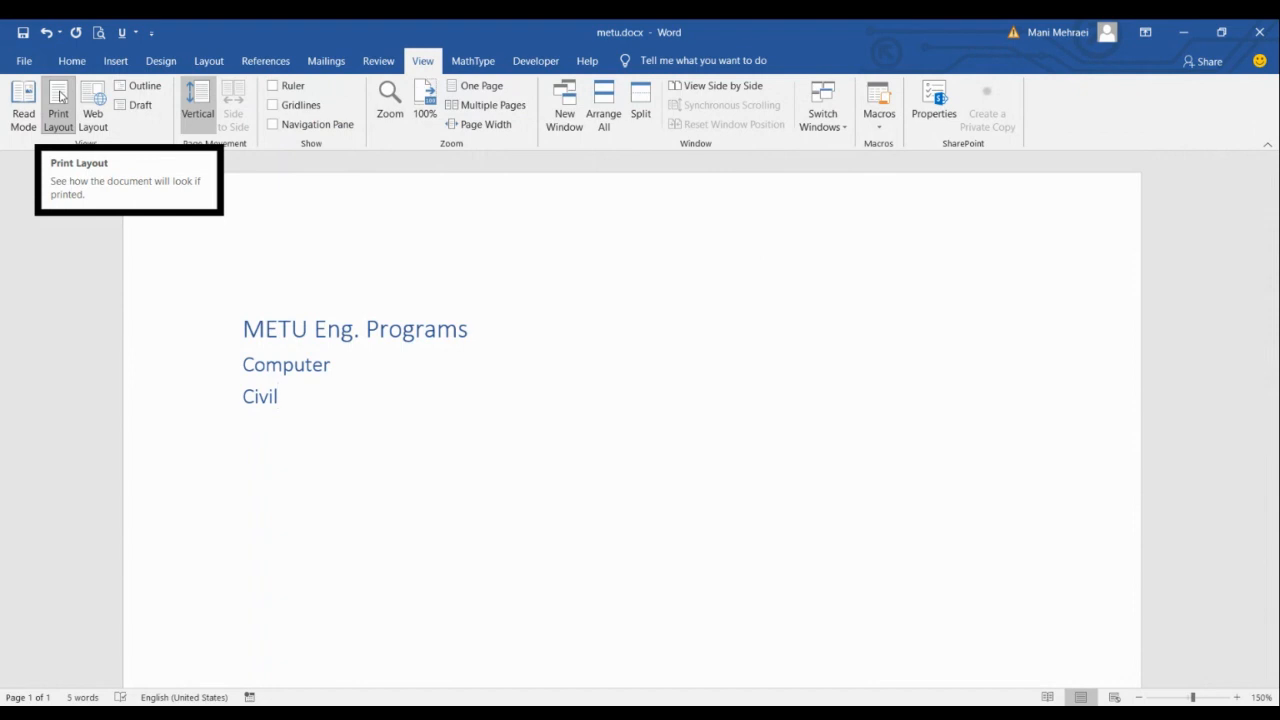
pyautogui.click(150, 92)
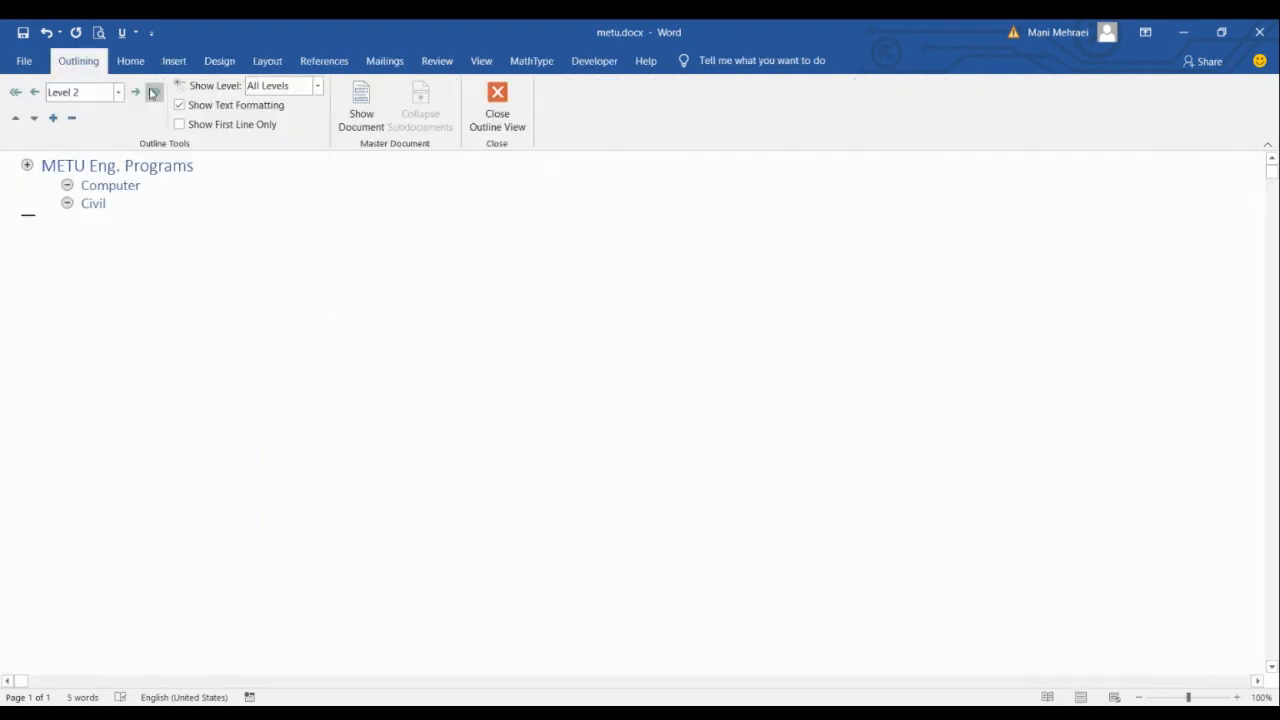
pyautogui.click(98, 166)
pyautogui.click(101, 185)
pyautogui.click(96, 203)
pyautogui.click(106, 168)
pyautogui.click(105, 185)
# Demote the Computer heading to Level 3 and promote it back to Level 2.
pyautogui.moveTo(141, 185); pyautogui.dragTo(80, 188)
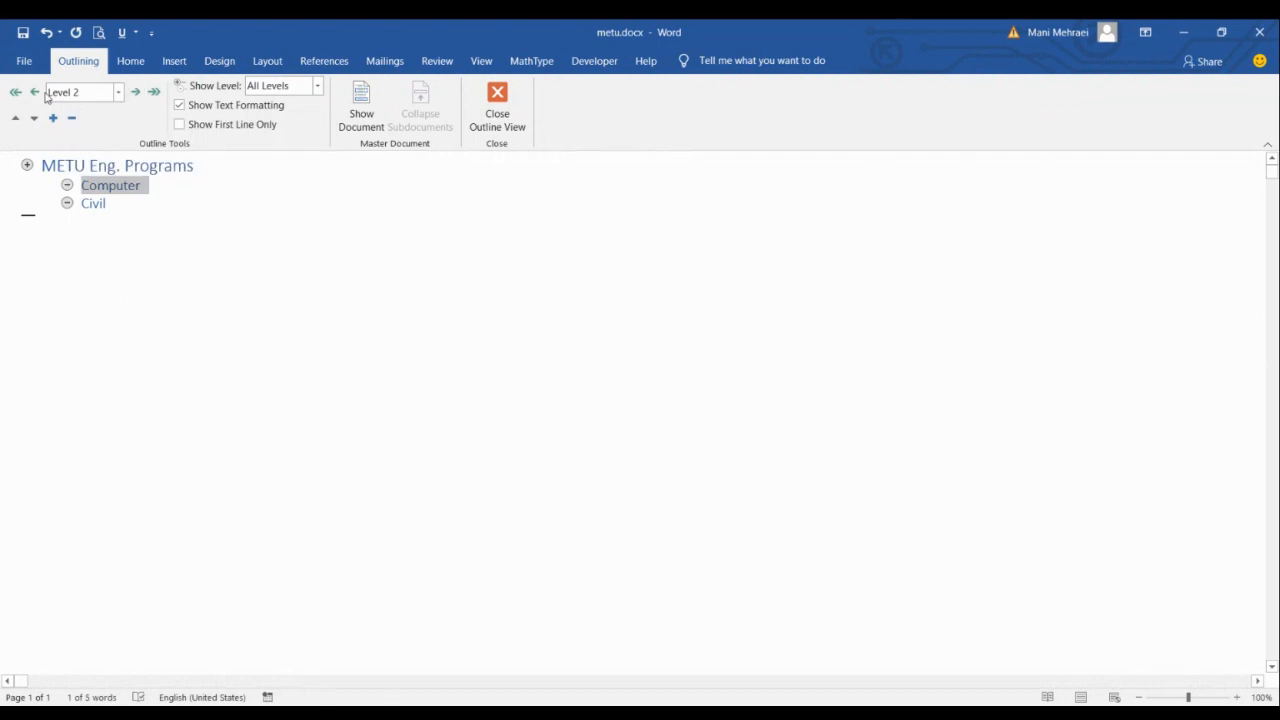
pyautogui.click(136, 92)
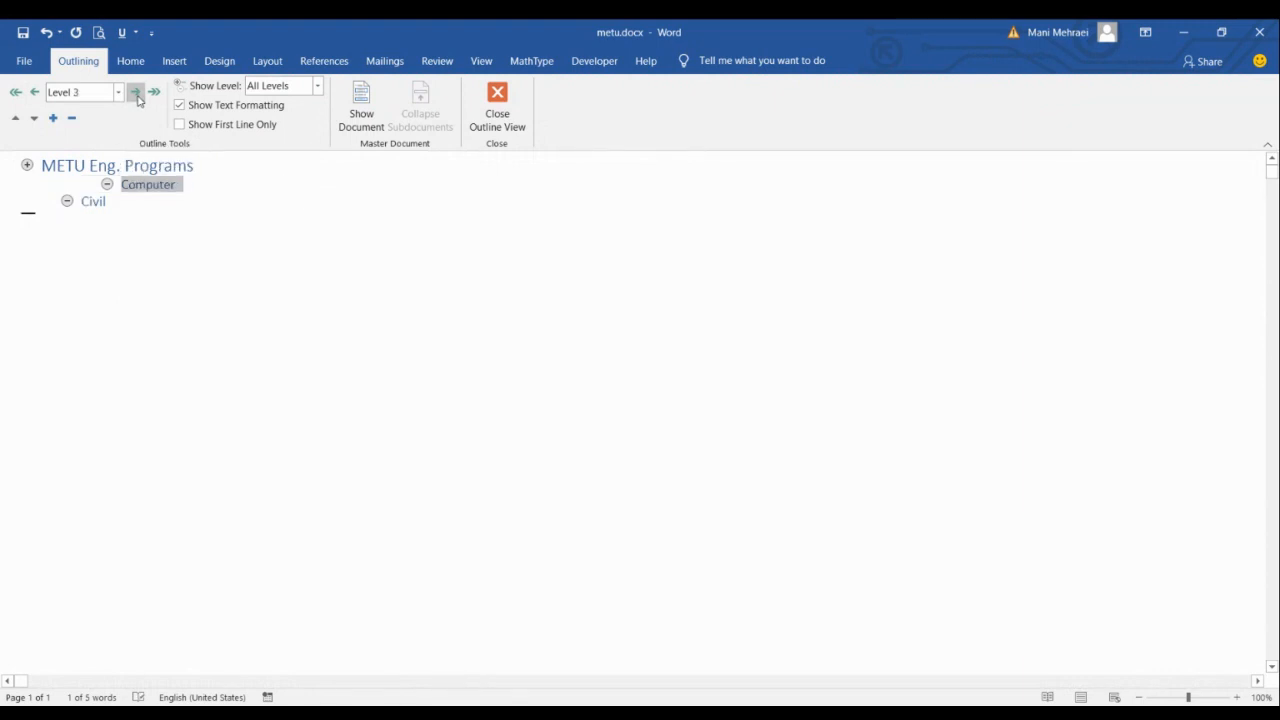
pyautogui.click(38, 95)
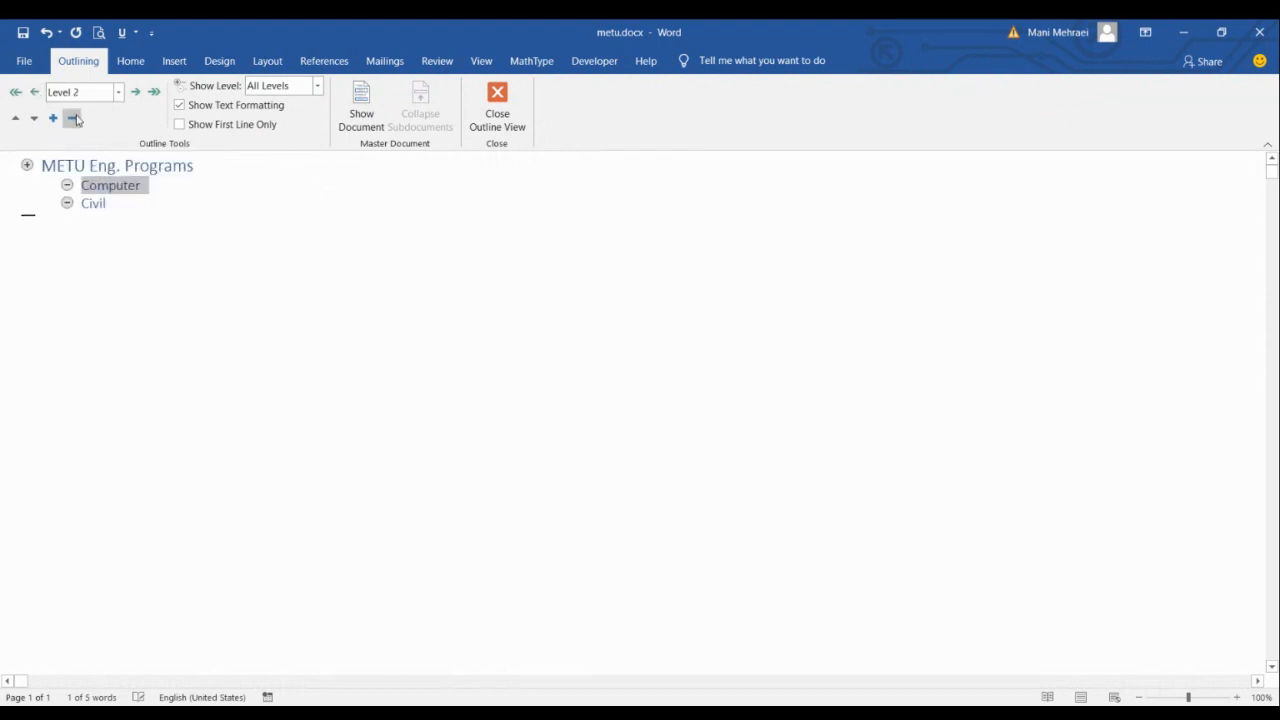
pyautogui.click(140, 186)
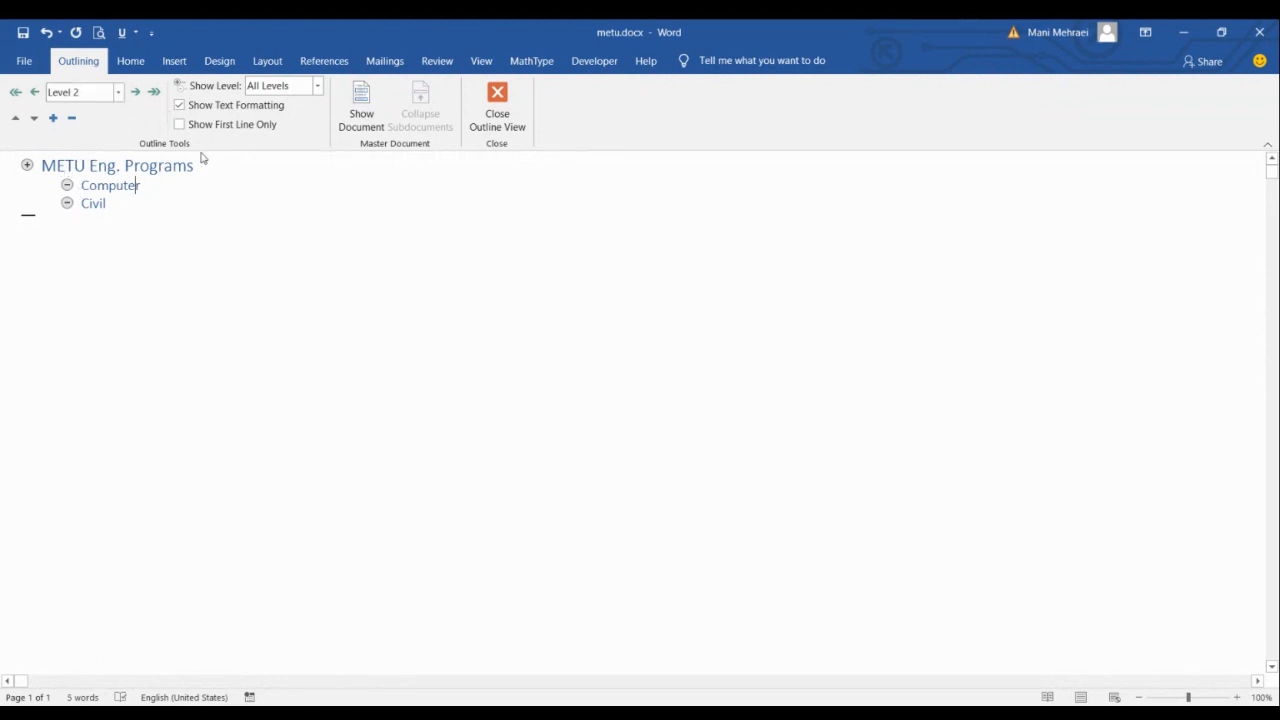
pyautogui.moveTo(177, 166); pyautogui.dragTo(68, 168)
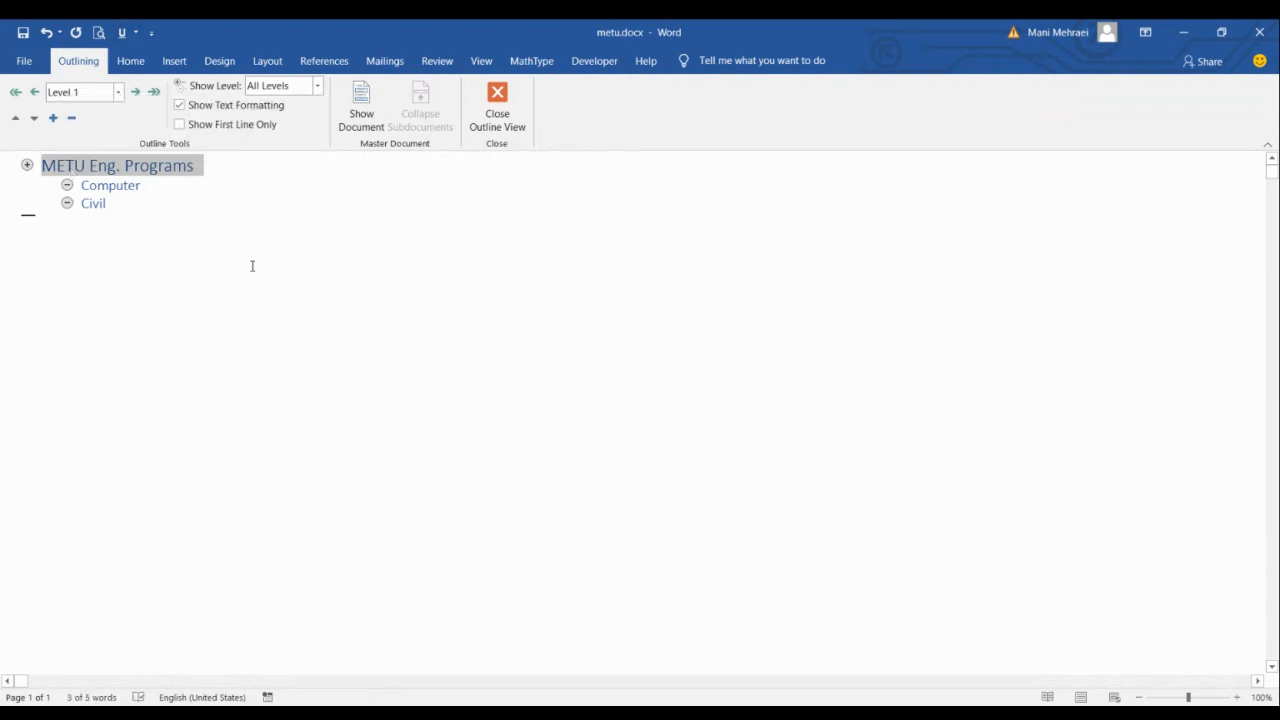
pyautogui.click(110, 203)
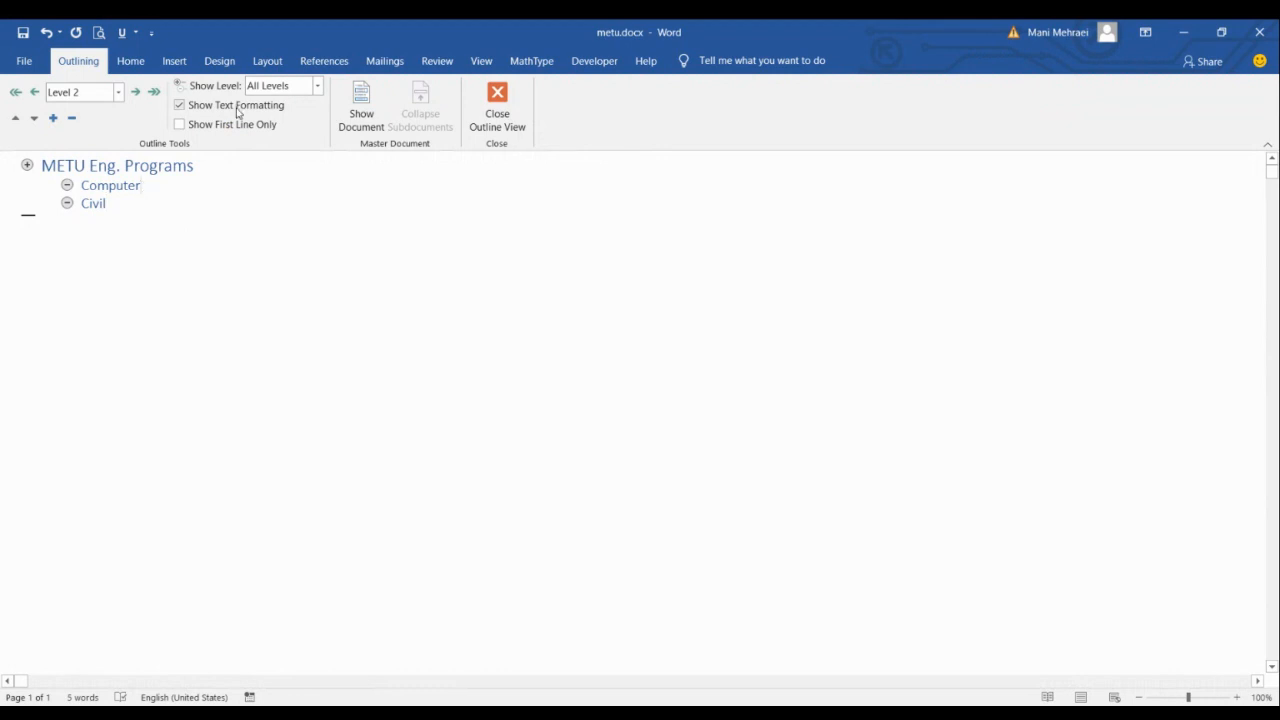
# Show the master document tools and create a subdocument from the Computer heading.
pyautogui.click(361, 100)
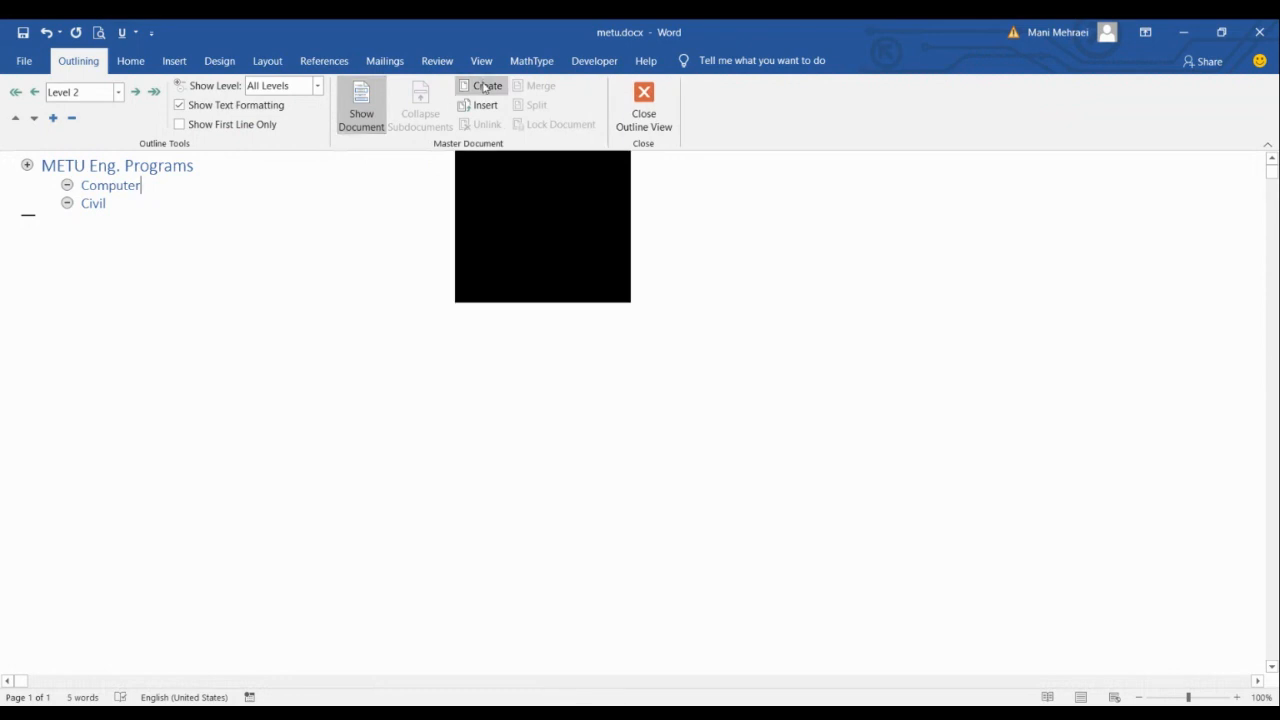
pyautogui.moveTo(147, 186); pyautogui.dragTo(82, 186)
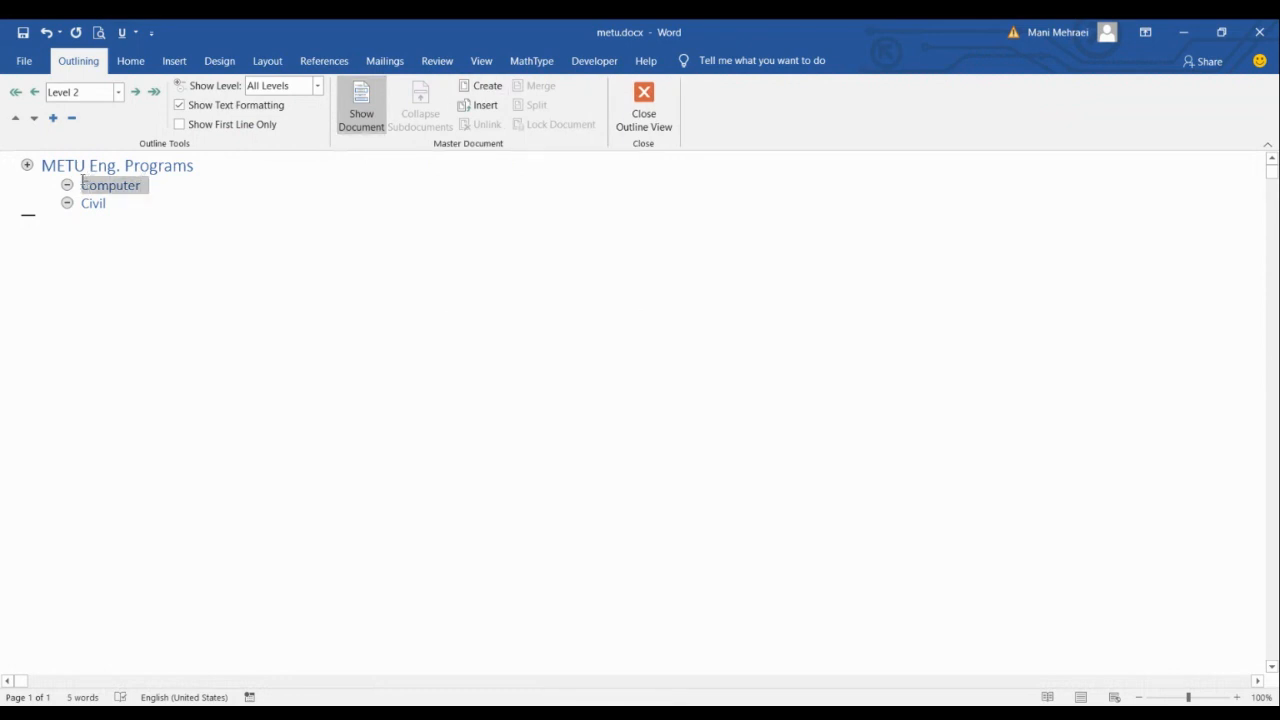
pyautogui.click(484, 87)
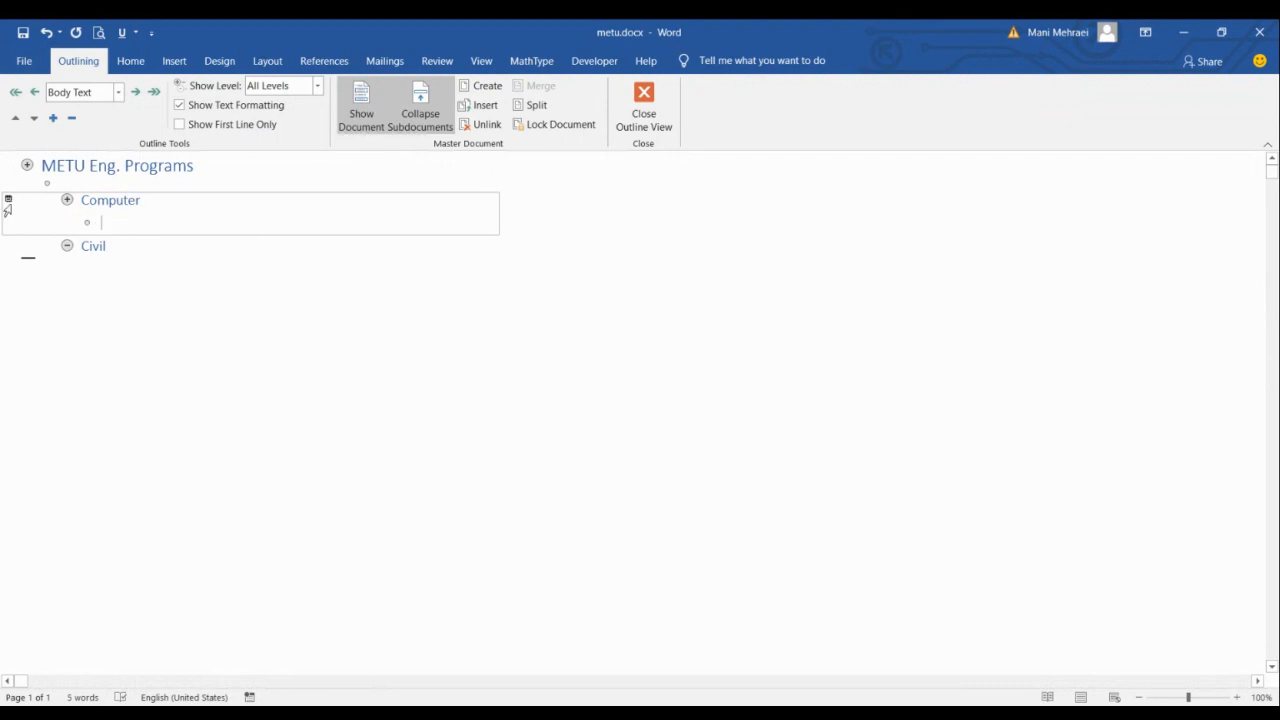
# Enter the body text lines "12", "18" and "Dt" under Computer inside its subdocument.
pyautogui.click(162, 200)
pyautogui.click(104, 223)
pyautogui.write('1')
pyautogui.press('Return')
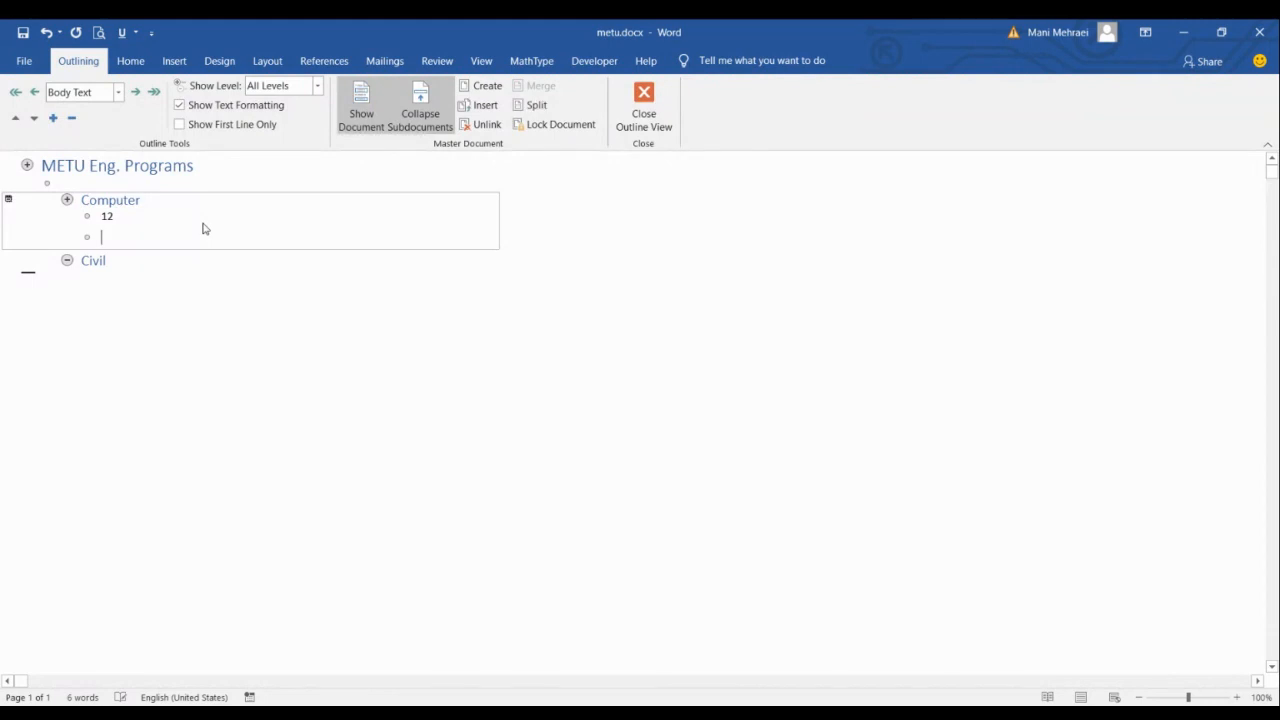
pyautogui.write('18')
pyautogui.press('Return')
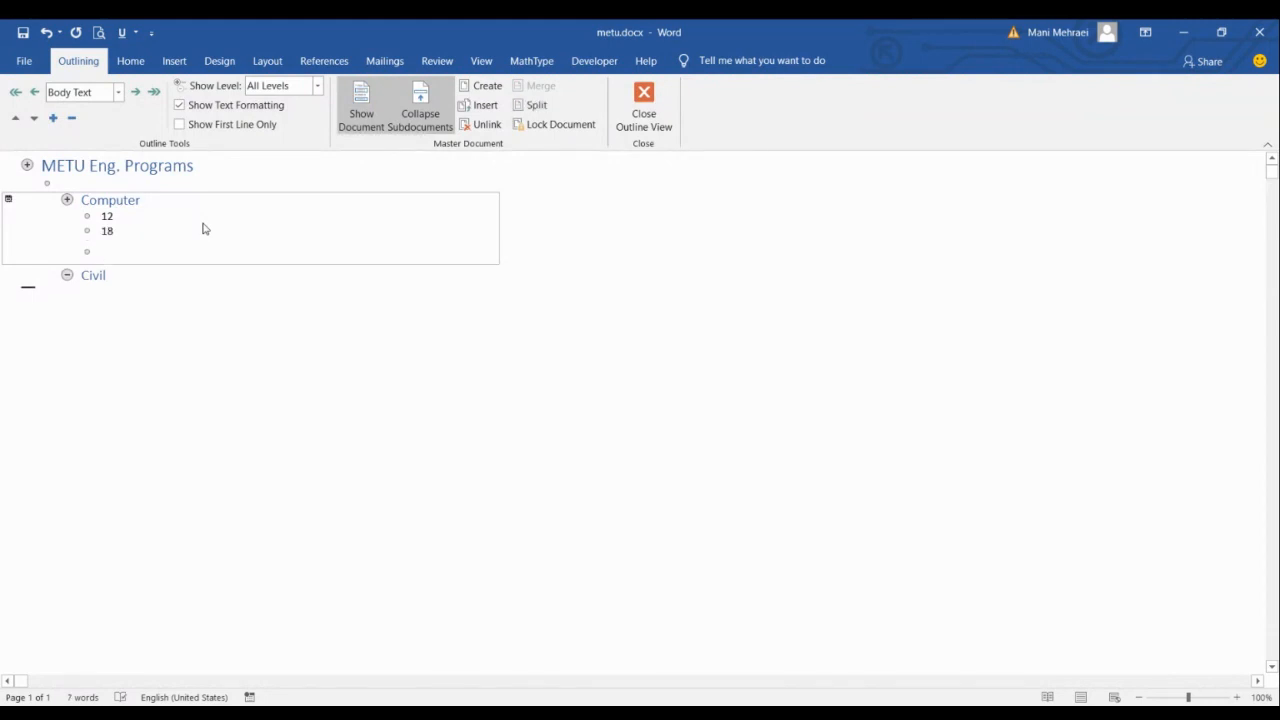
pyautogui.write('d')
pyautogui.press('Return')
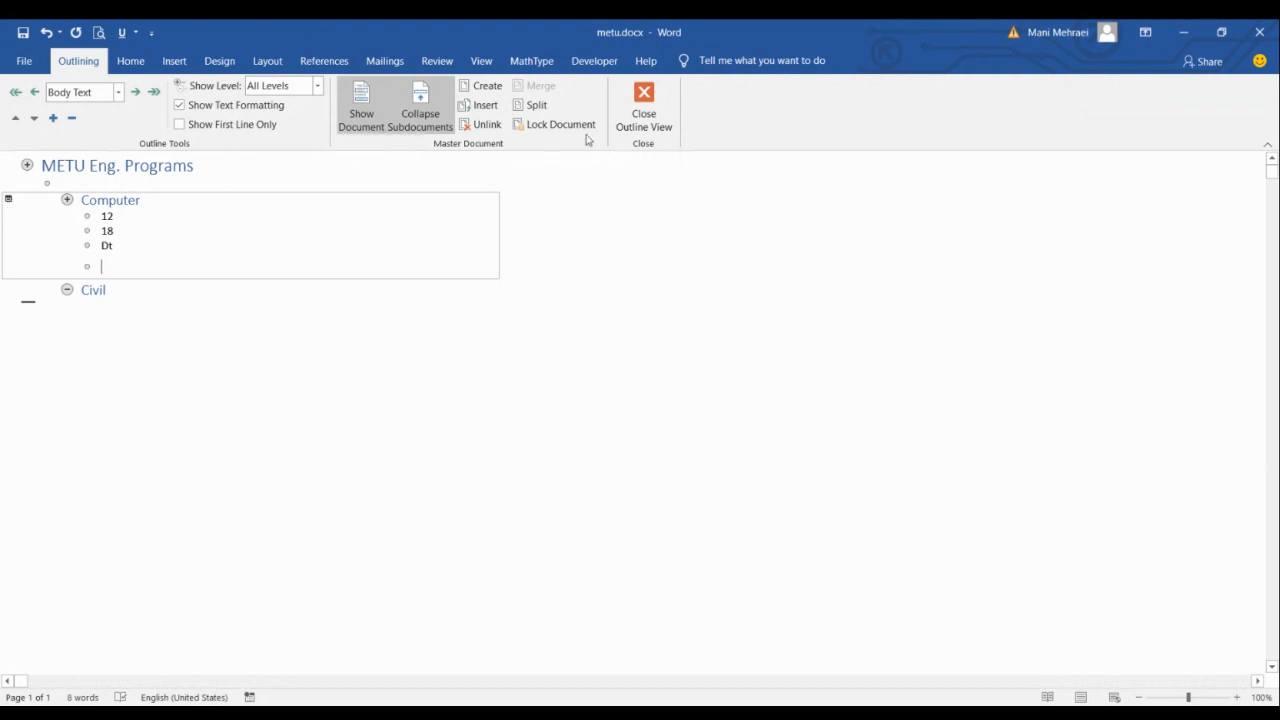
# Close Outline view, and collapse and re-expand the Computer section twice to check its contents.
pyautogui.click(648, 93)
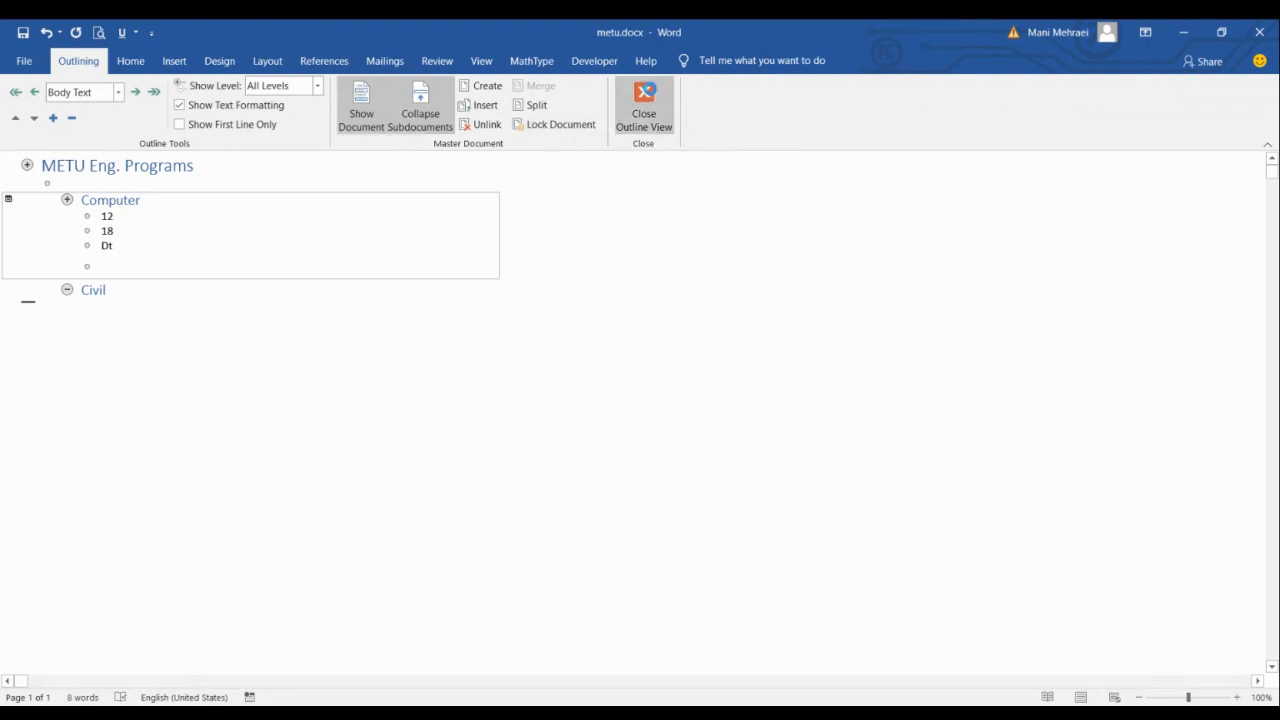
pyautogui.moveTo(263, 374)
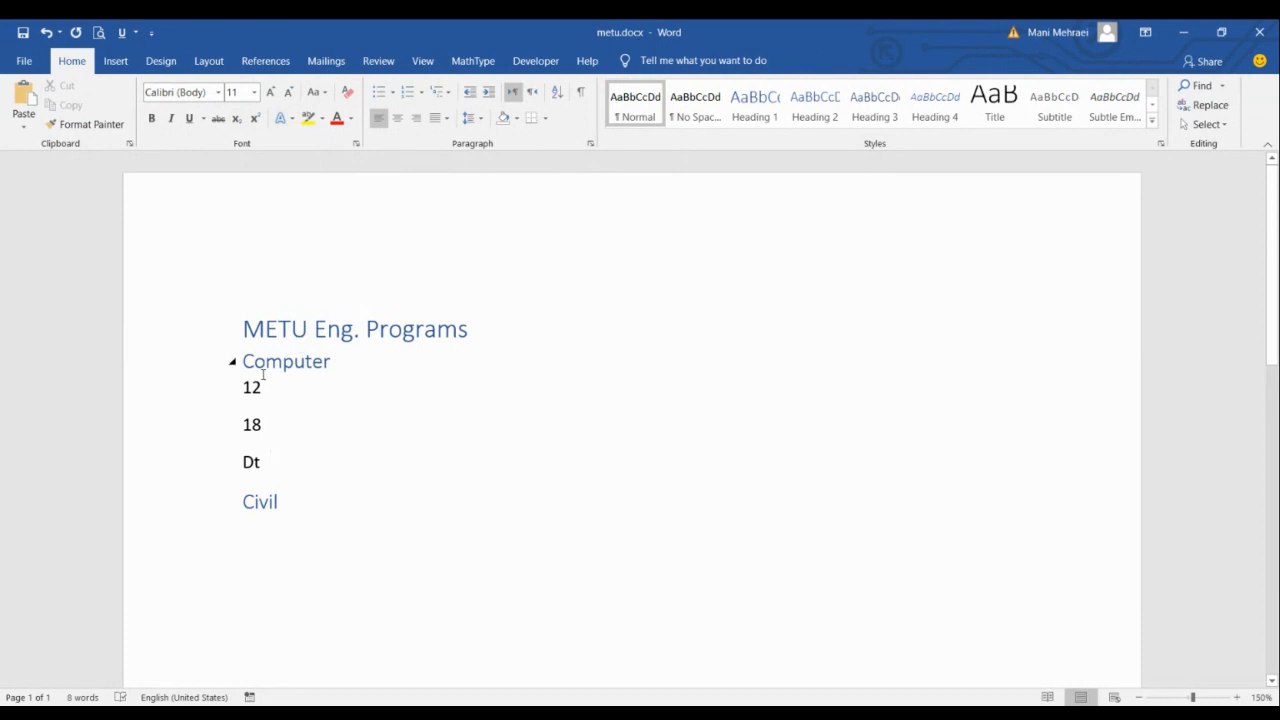
pyautogui.click(232, 362)
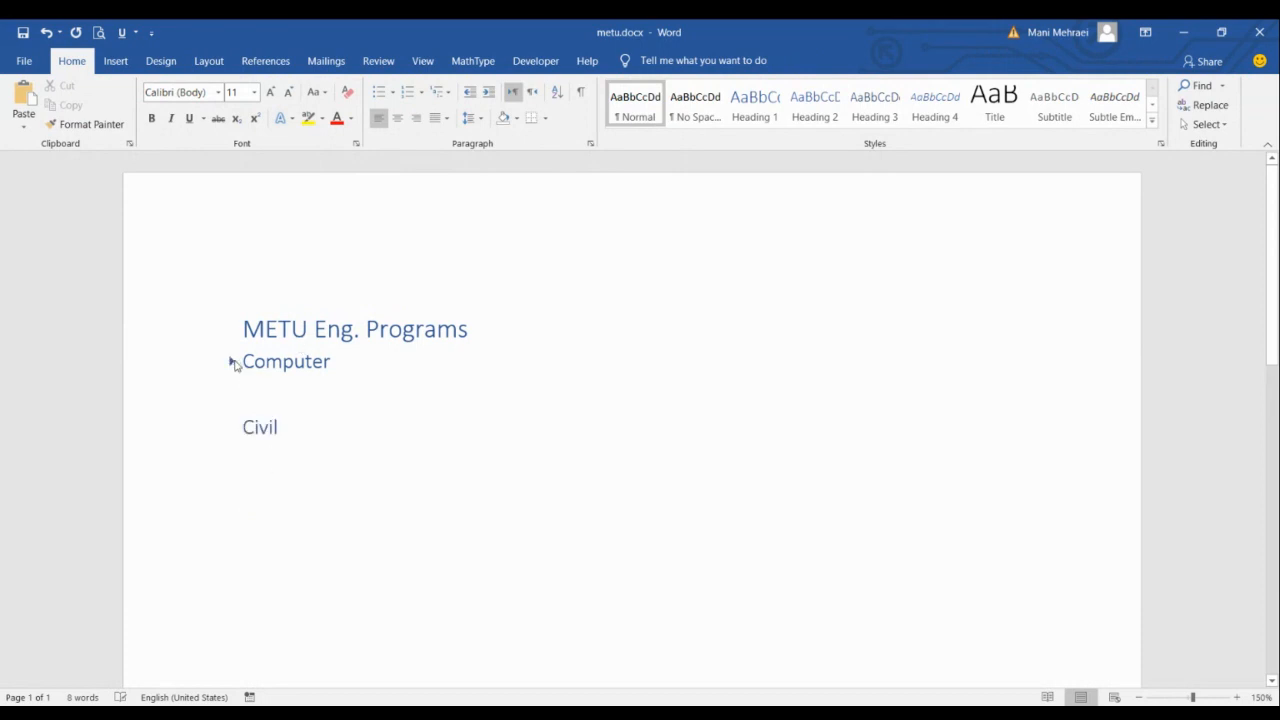
pyautogui.click(232, 362)
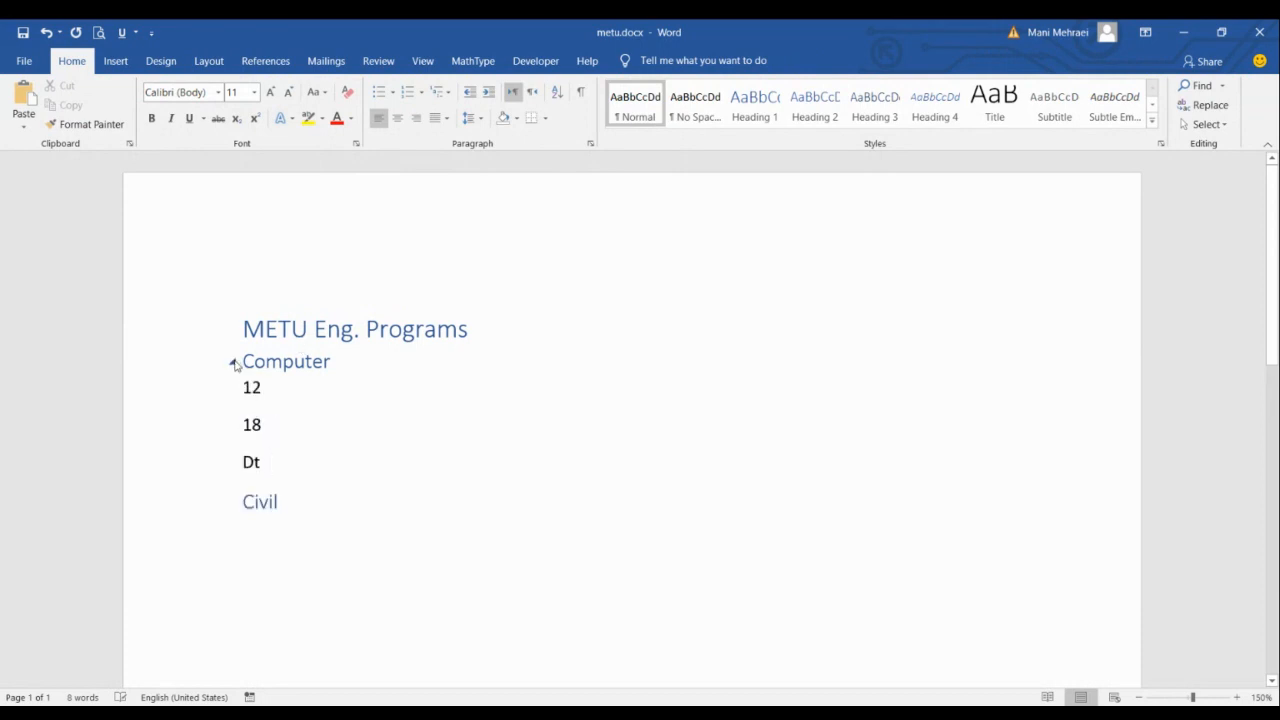
pyautogui.click(232, 362)
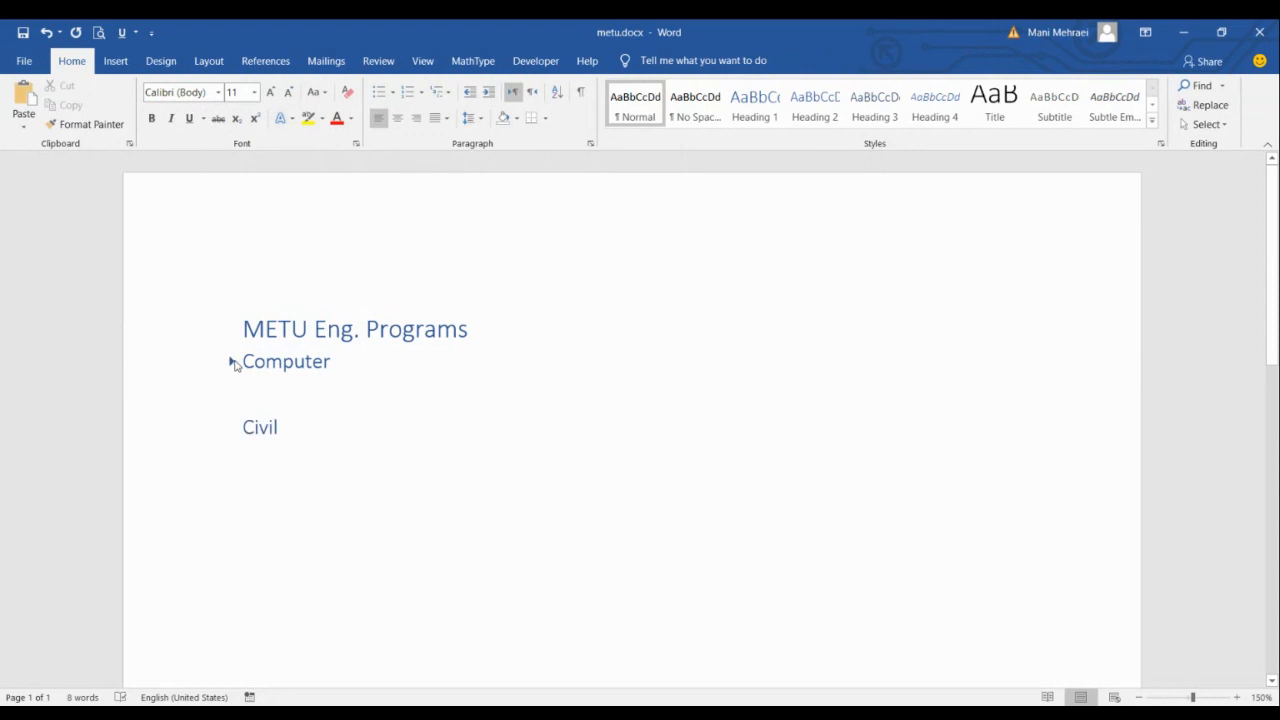
pyautogui.click(232, 362)
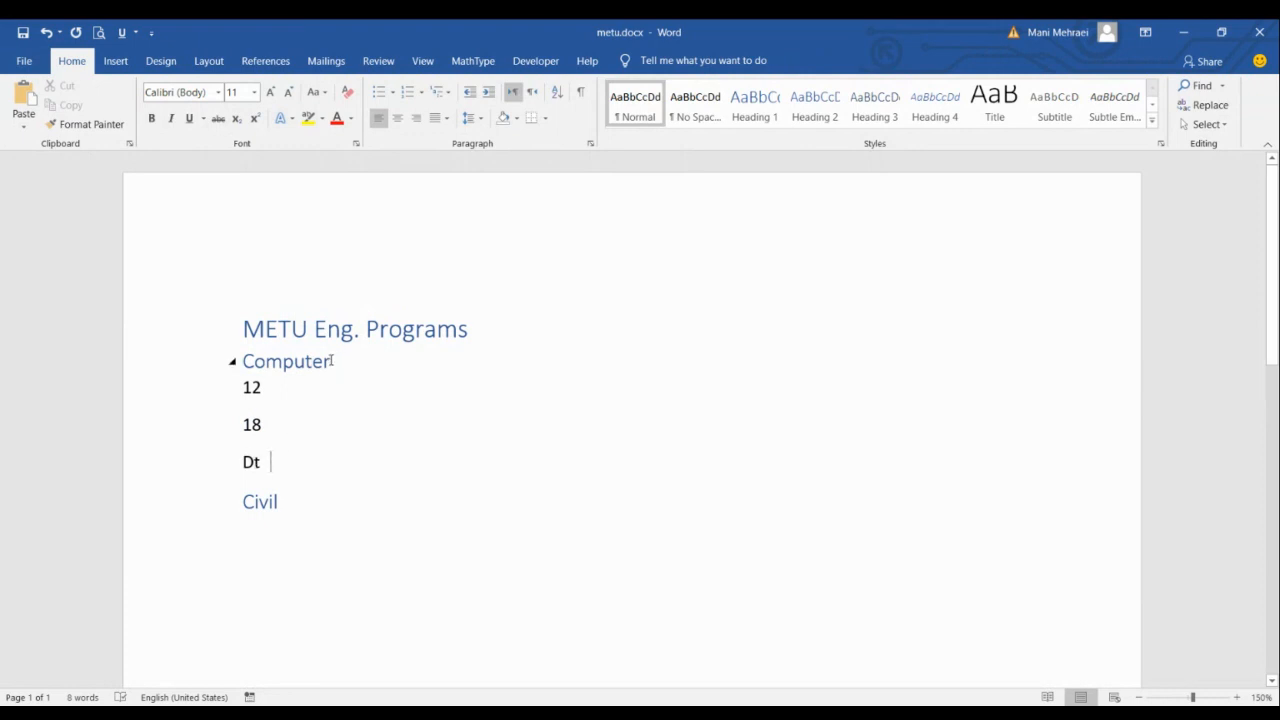
pyautogui.moveTo(300, 514); pyautogui.dragTo(230, 332)
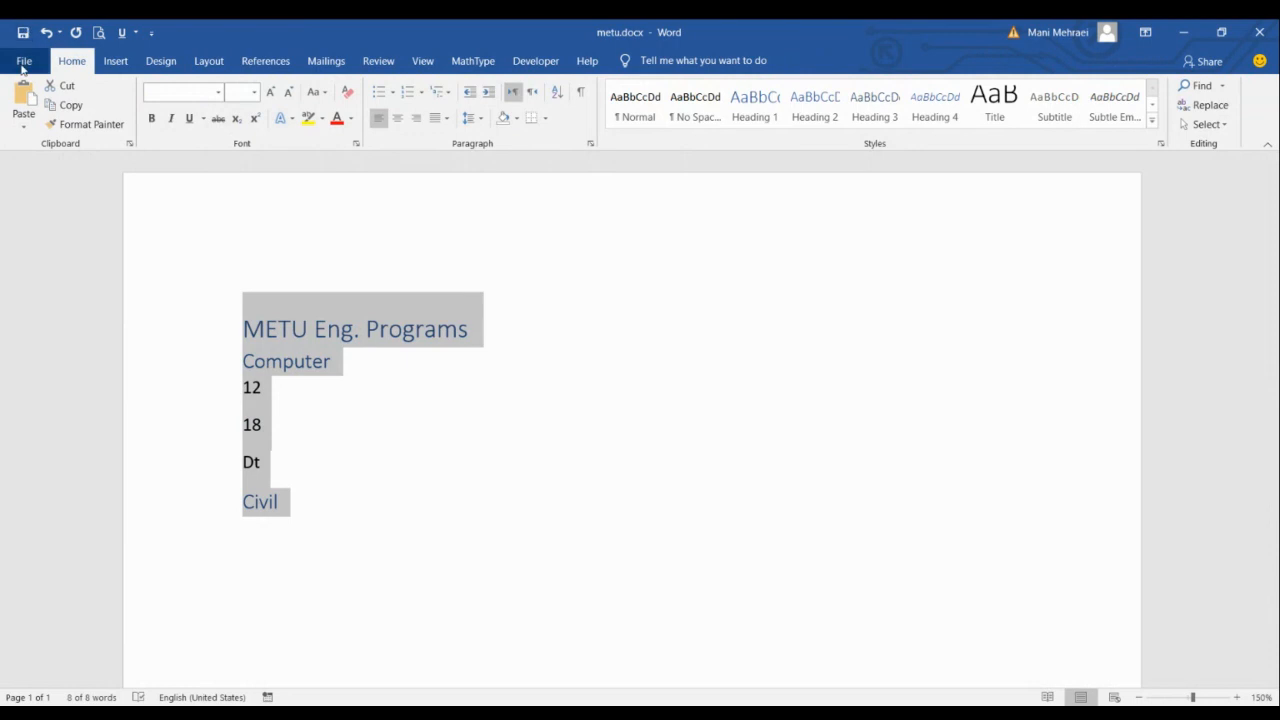
pyautogui.click(597, 295)
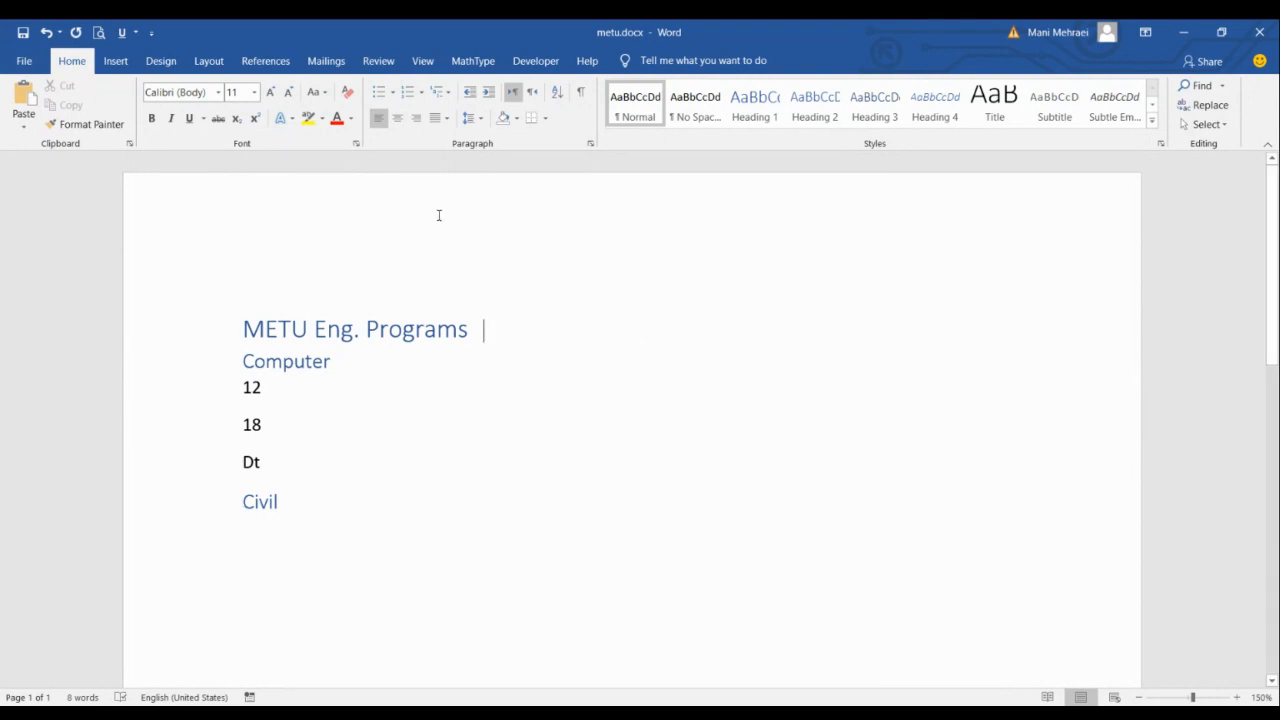
pyautogui.moveTo(414, 306)
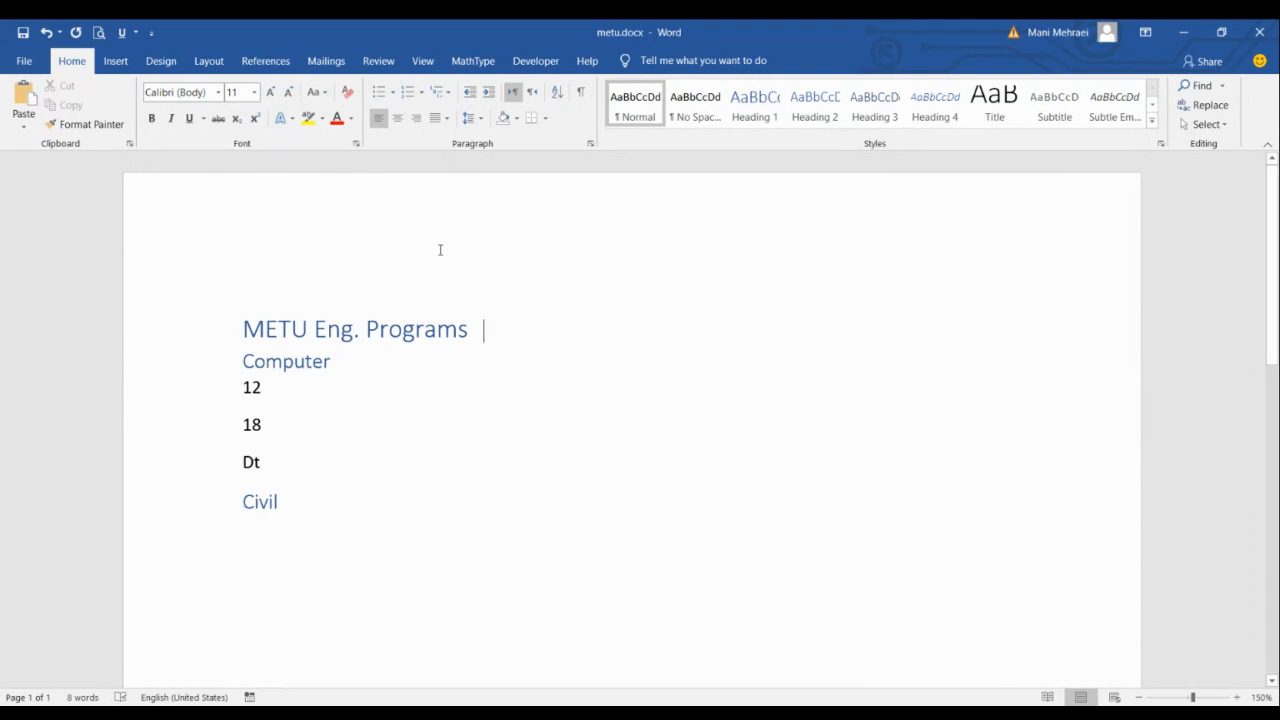